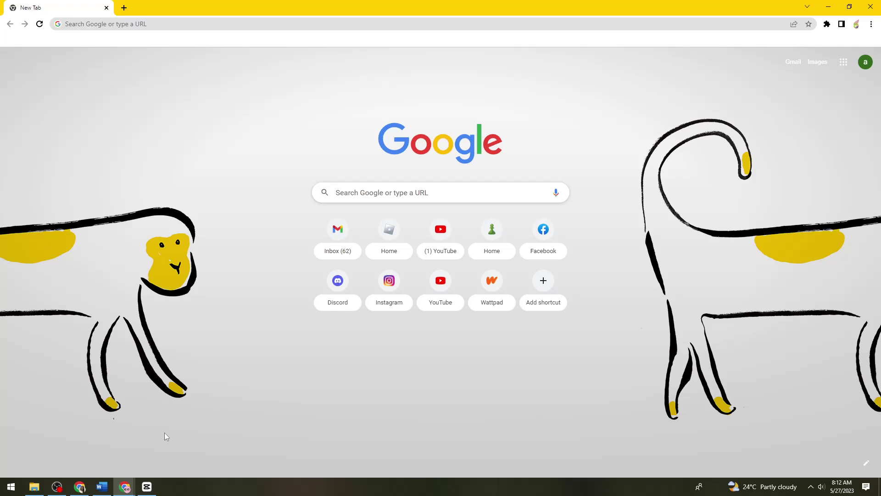
Search Google for 'gacha nox download' using the address-bar autocomplete
left_click(134, 23)
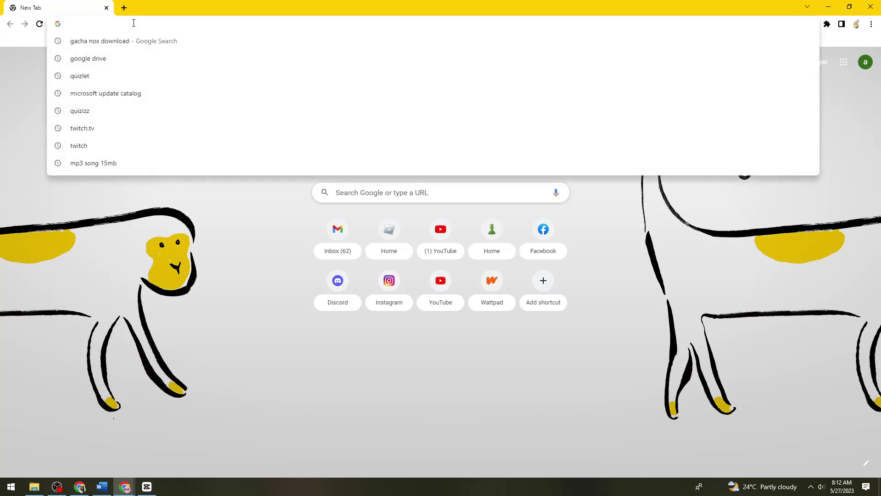
type("gacha")
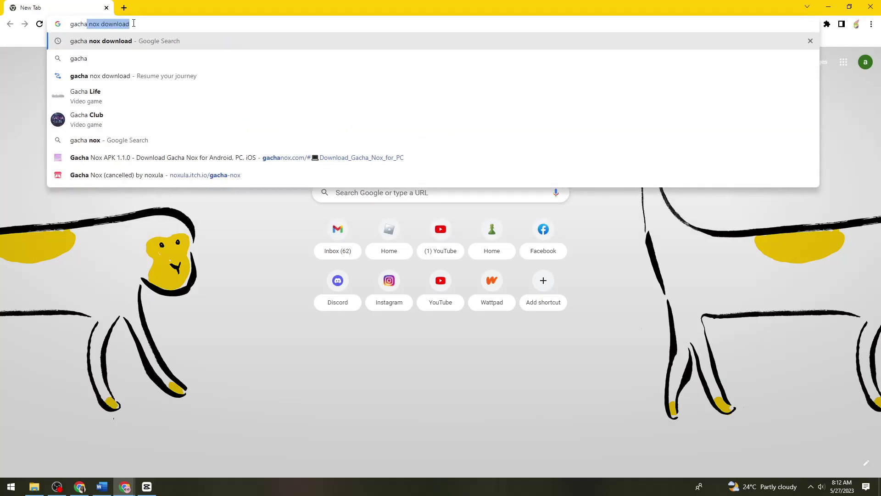
key("Right")
key("Return")
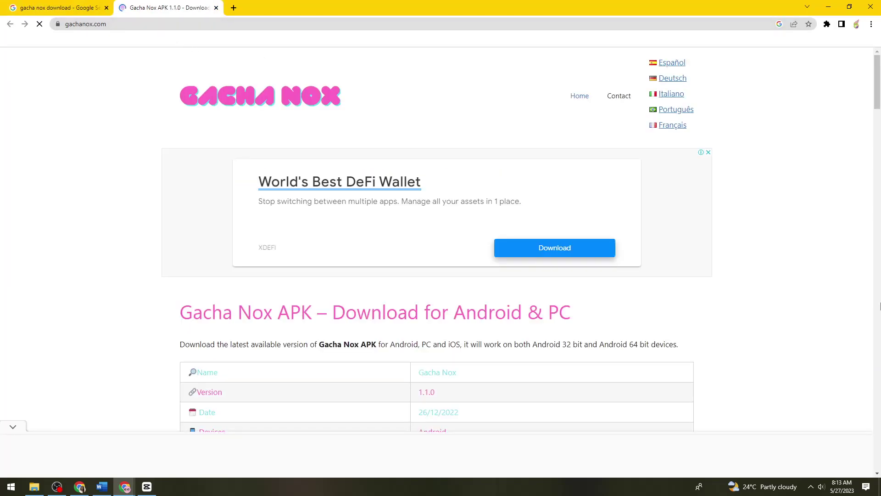
Scroll to the table of contents and jump to 'Download Gacha Nox for PC'
scroll(821, 275, "down", 2)
scroll(820, 275, "down", 3)
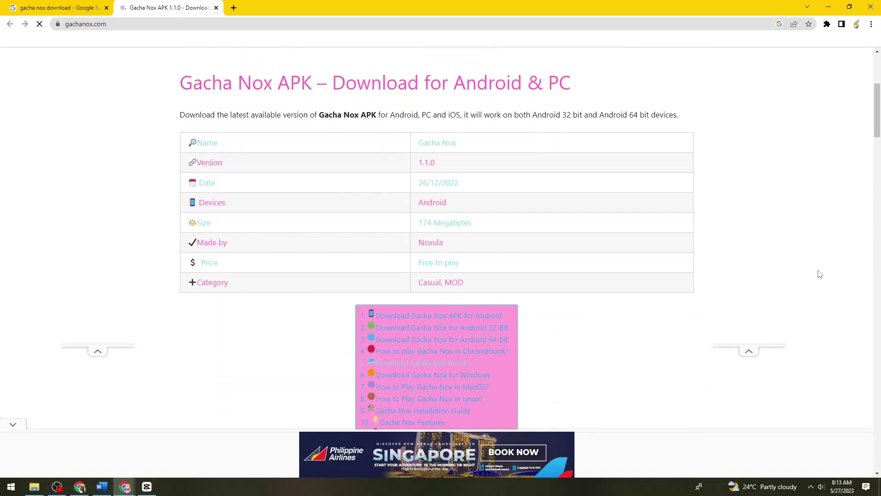
scroll(819, 274, "down", 2)
scroll(819, 274, "down", 2)
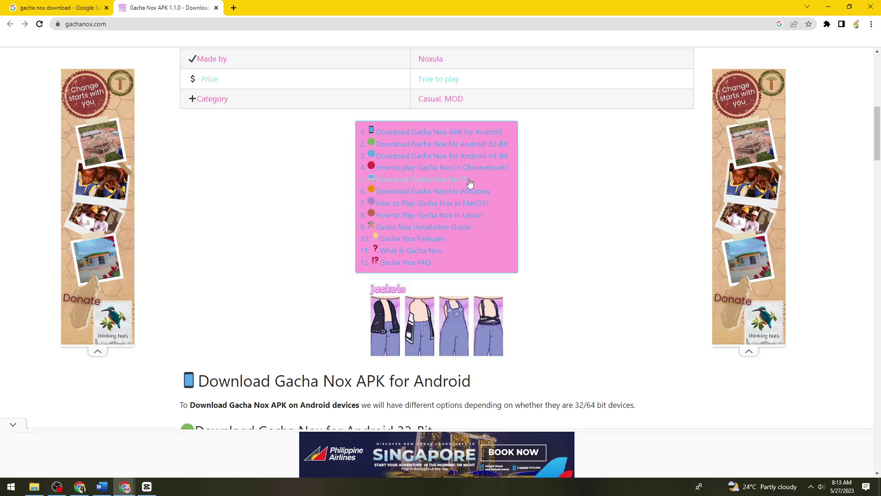
left_click(435, 183)
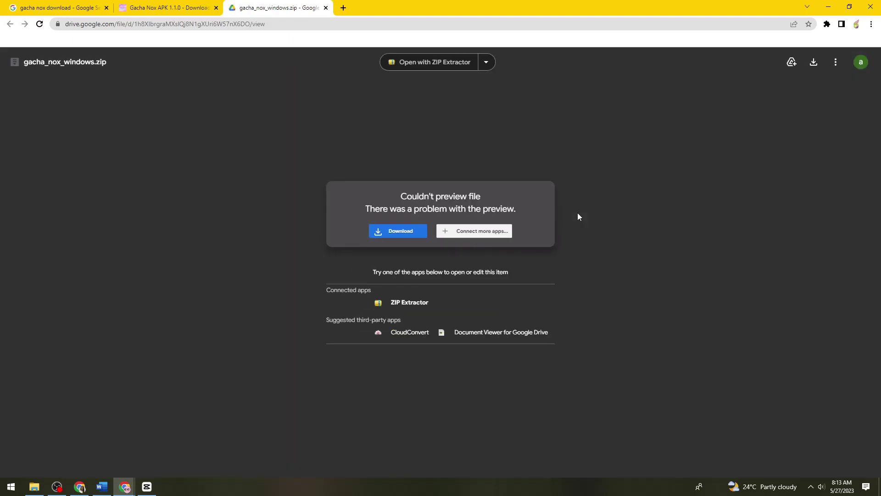
Download gacha_nox_windows.zip past the virus-scan warning and confirm it finished
left_click(414, 234)
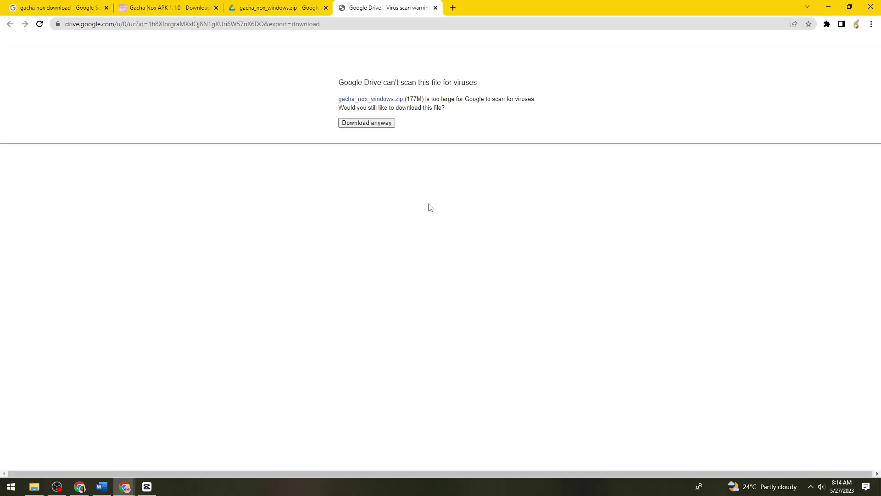
left_click(355, 123)
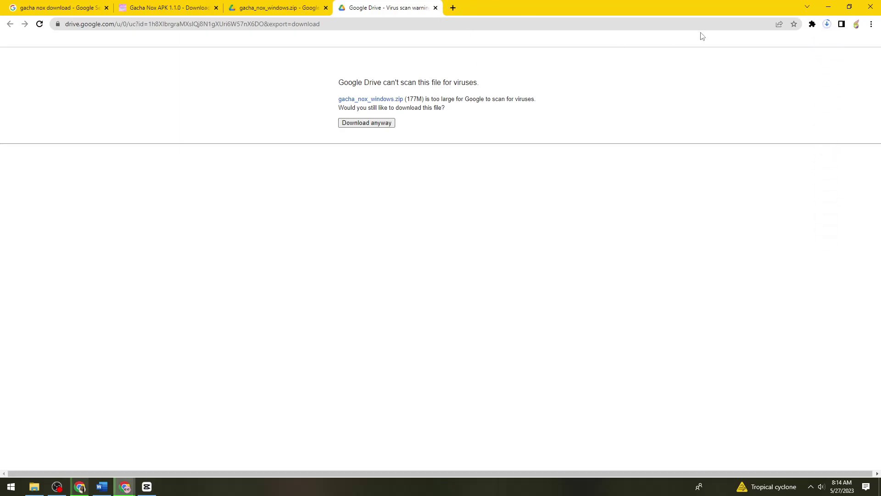
left_click(827, 24)
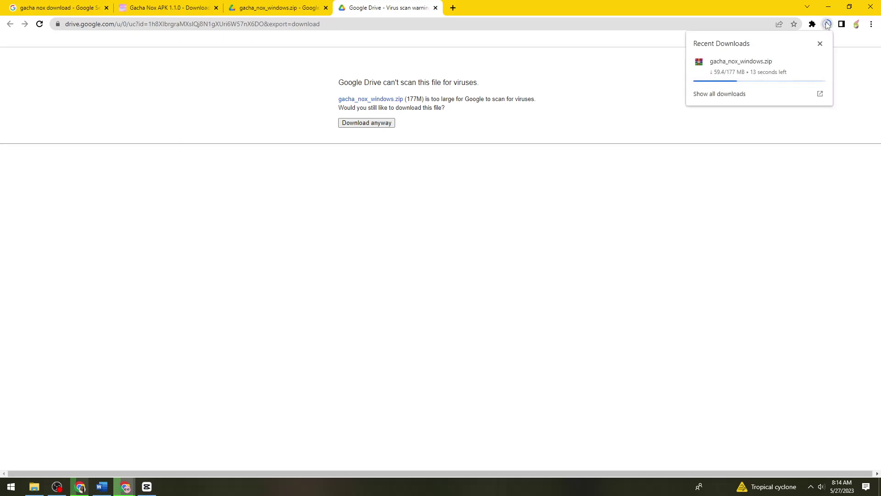
left_click(827, 25)
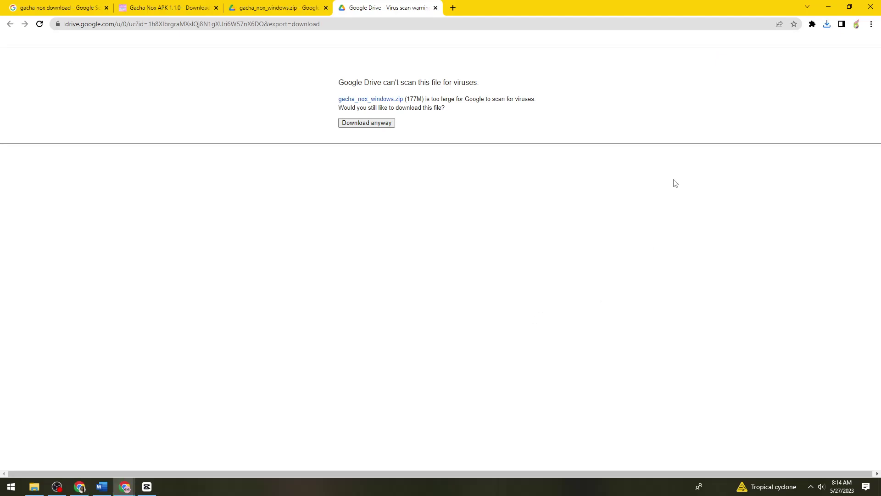
left_click(828, 26)
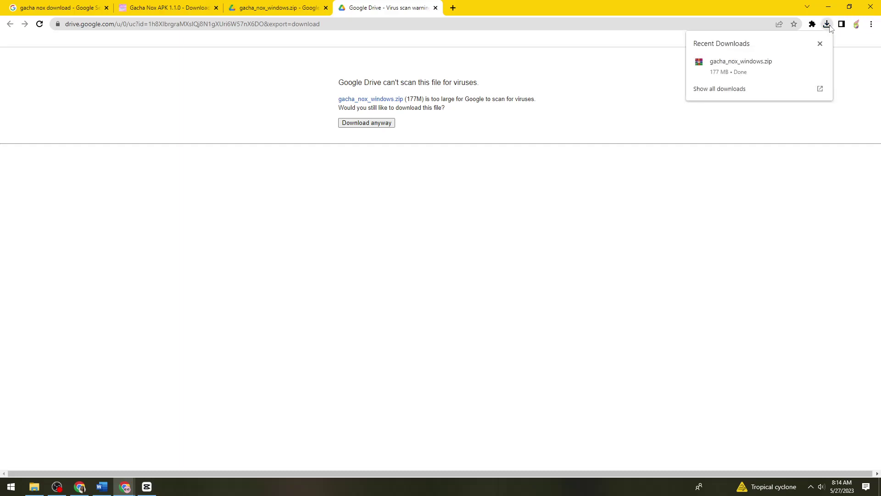
Minimize Chrome and close the WinRAR archive window from the taskbar
left_click(828, 6)
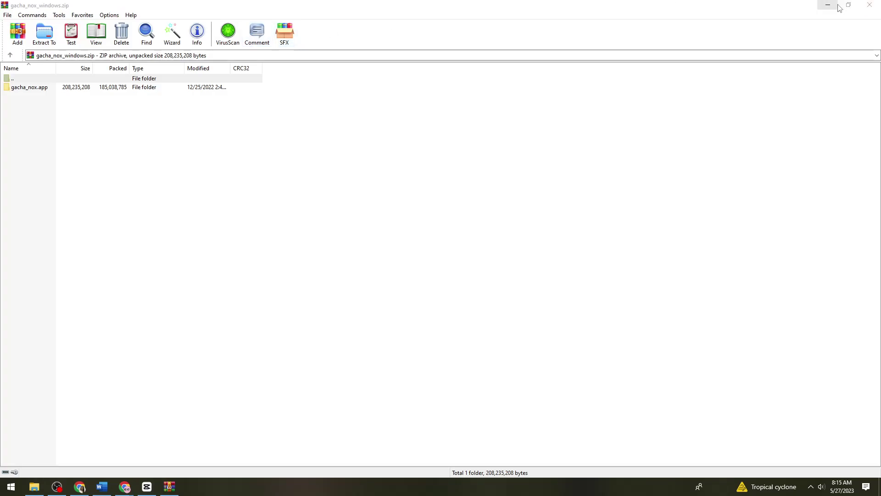
left_click(828, 6)
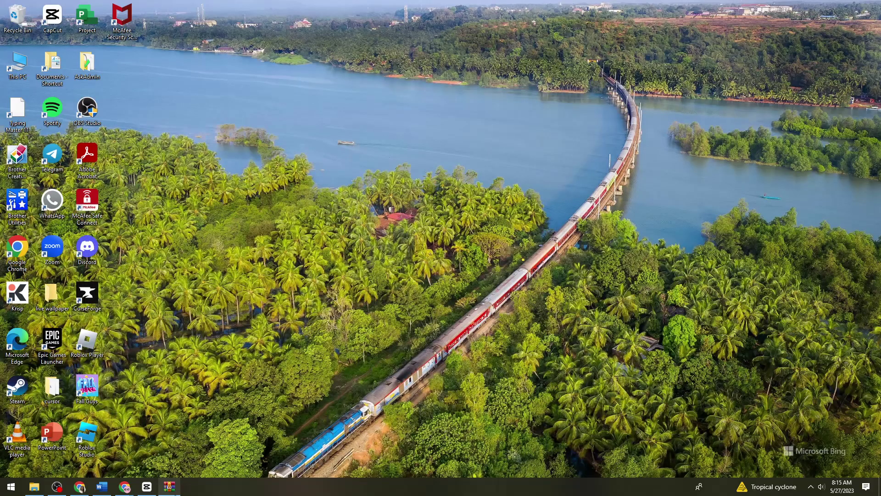
right_click(177, 479)
left_click(170, 468)
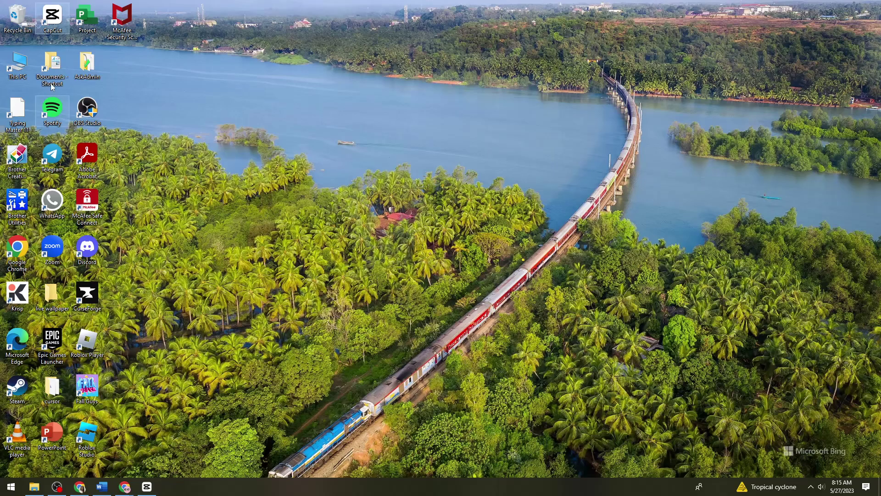
Open This PC > Downloads and select gacha_nox_windows.zip
left_click(3, 64)
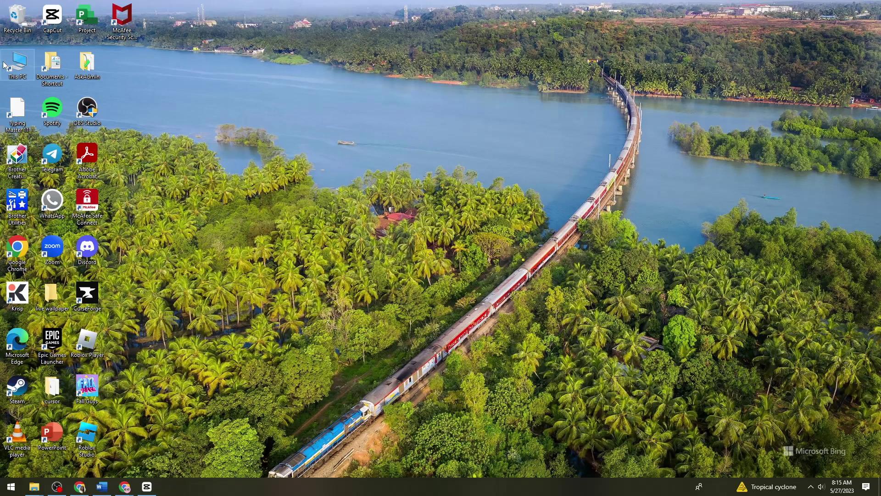
double_click(4, 65)
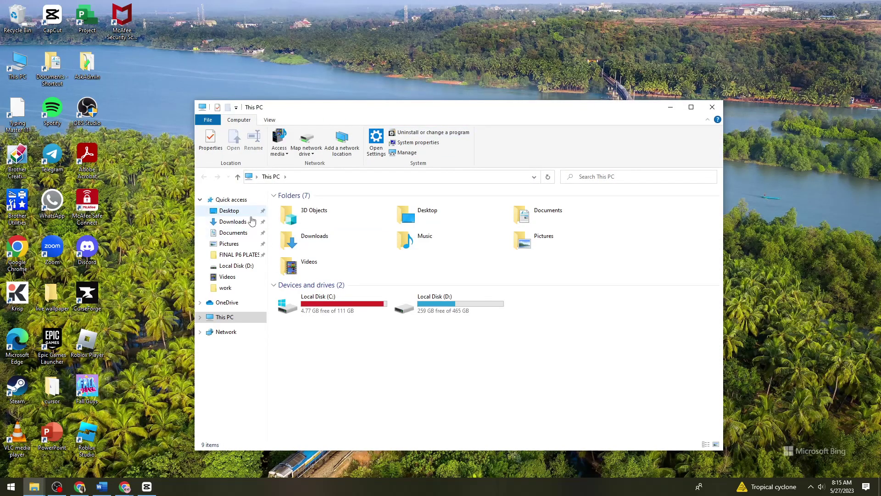
left_click(252, 221)
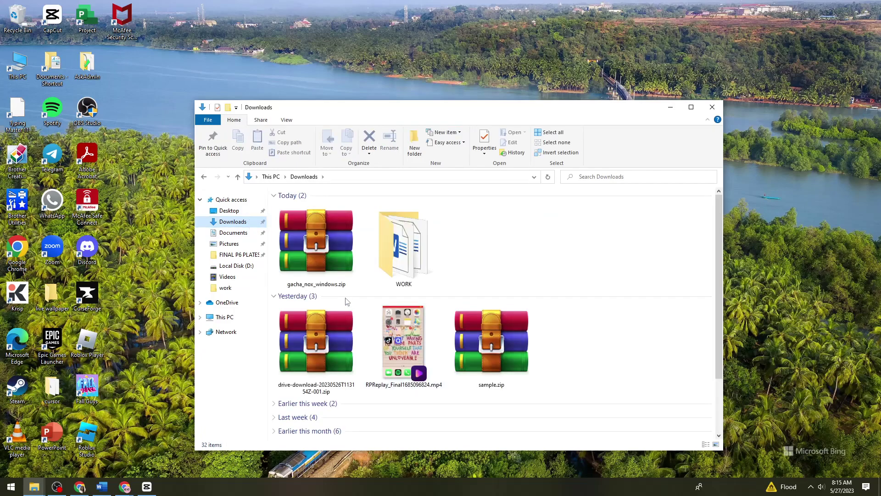
left_click(280, 298)
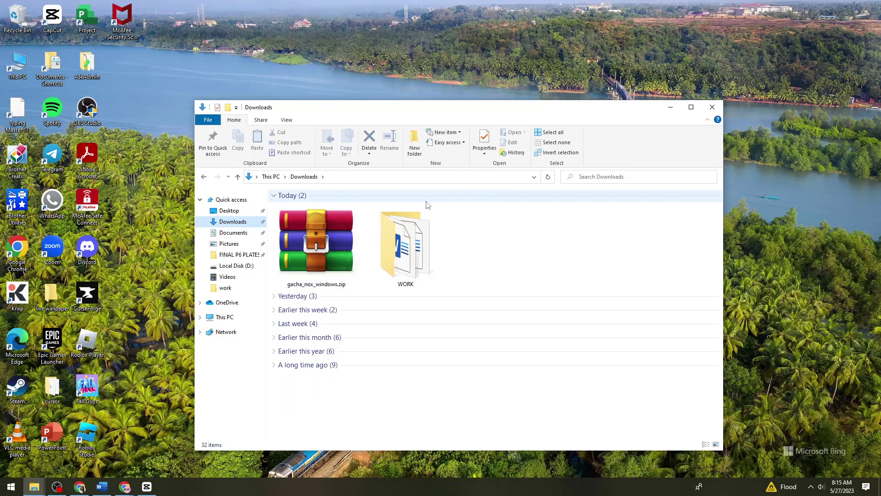
left_click(315, 235)
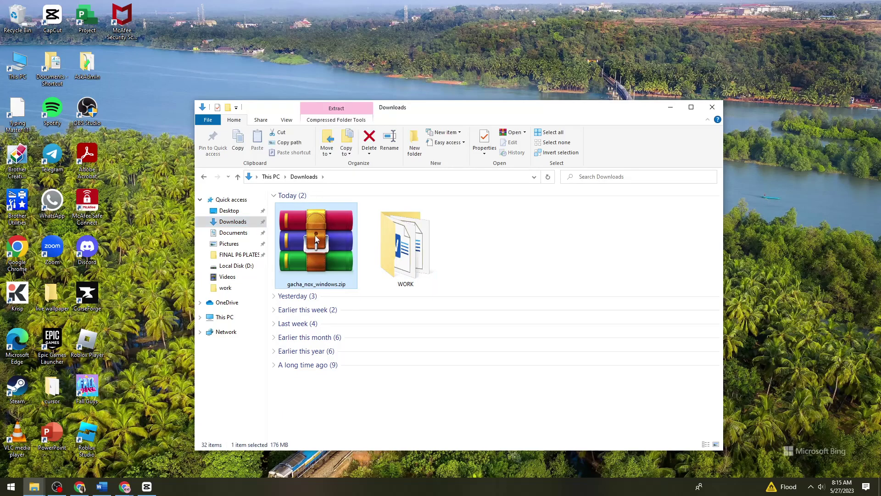
Dismiss the zip's context menu with a desktop refresh and bring Chrome forward
right_click(316, 238)
mouse_move(209, 303)
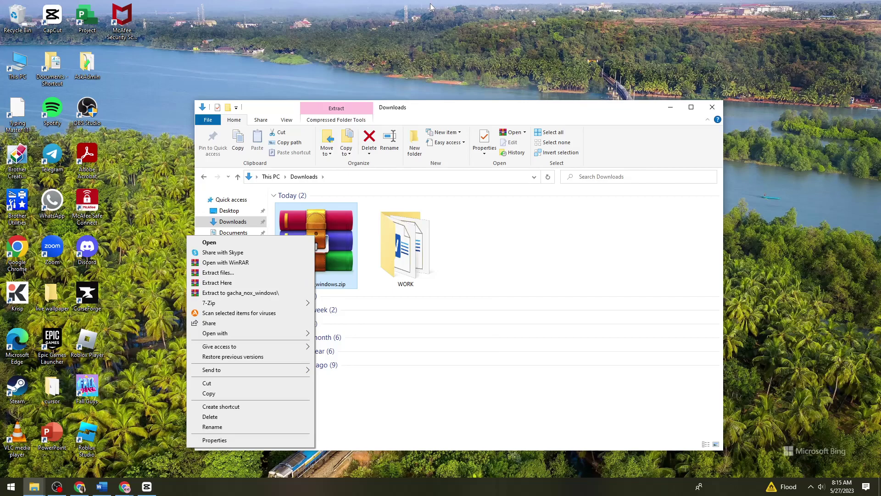
right_click(444, 29)
left_click(363, 68)
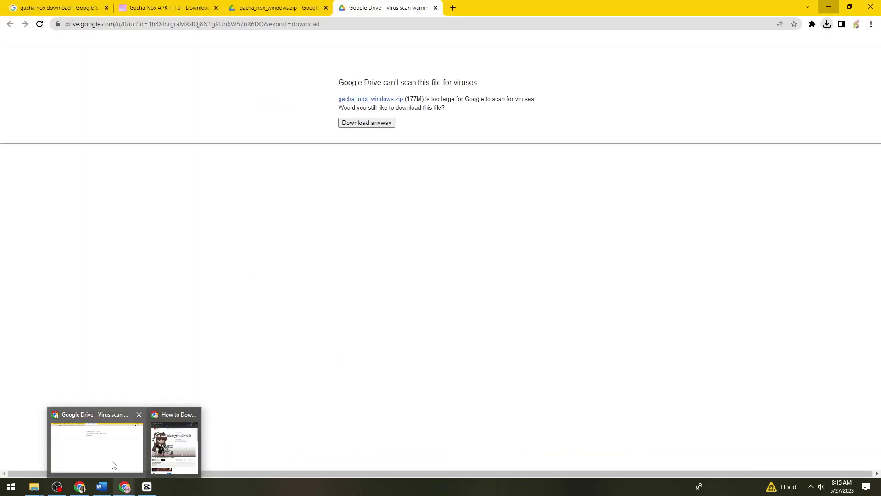
left_click(97, 445)
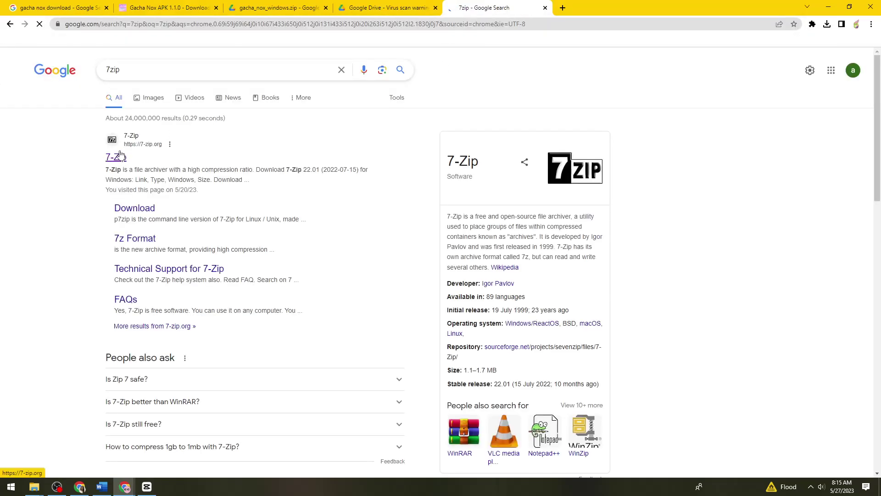
Open the official 7-zip.org homepage from the Google results
left_click(120, 156)
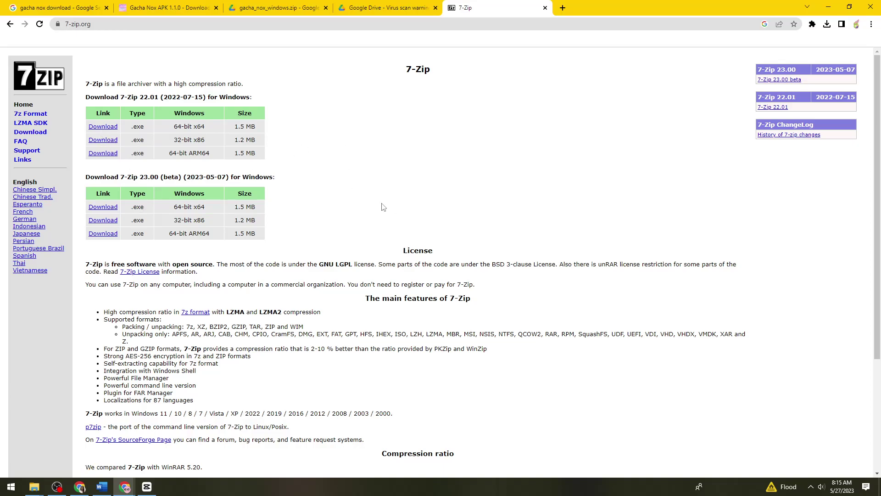
Reveal the Downloads window and open 7-Zip's Extract files dialog for the zip
left_click(828, 7)
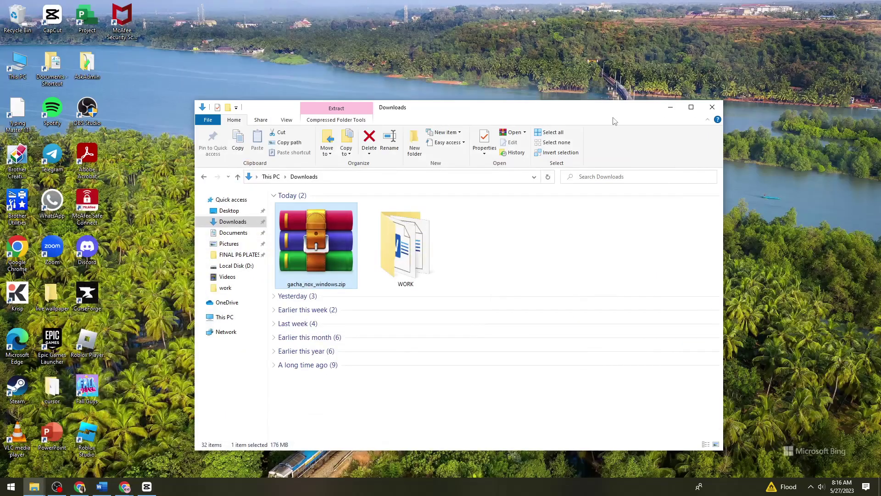
scroll(541, 118, "down", 1)
left_click_drag(541, 118, 548, 72)
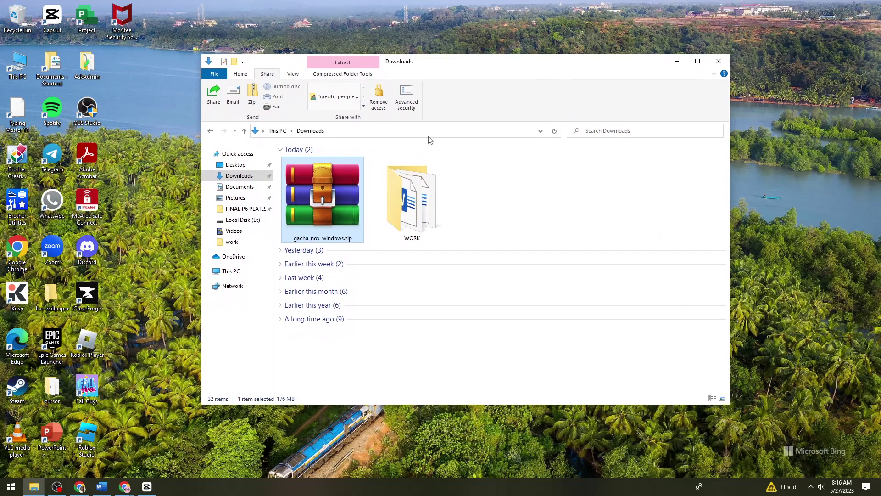
right_click(340, 191)
mouse_move(261, 259)
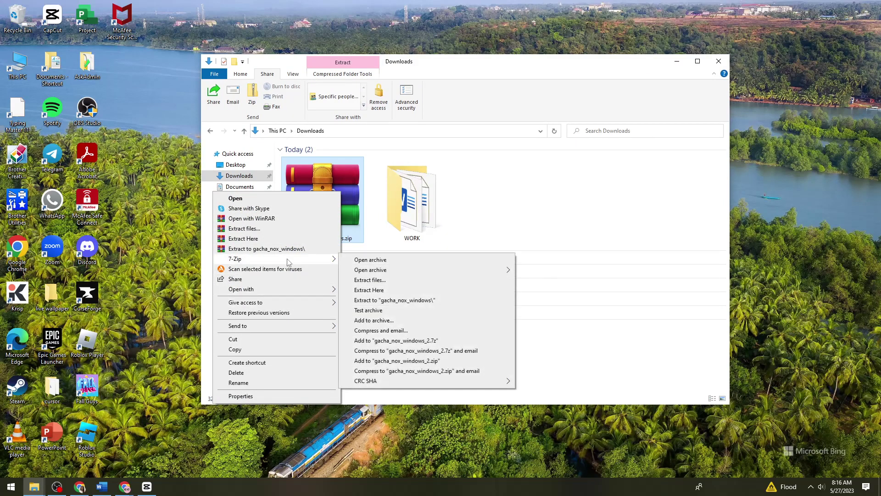
left_click(412, 281)
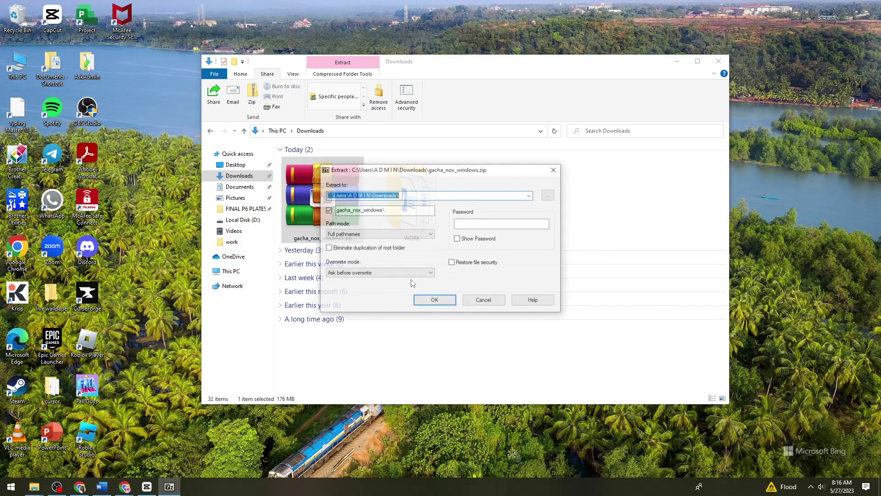
Set the extraction destination to D:\work and extract the archive
left_click(550, 193)
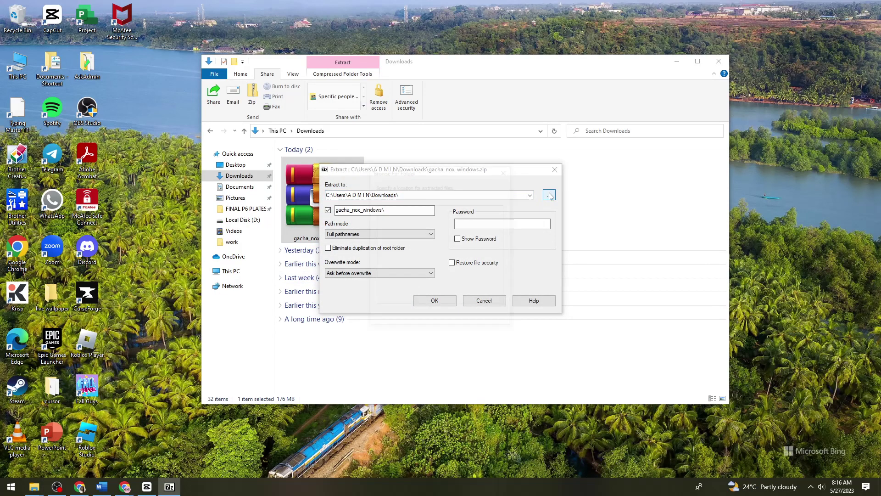
scroll(458, 262, "down", 3)
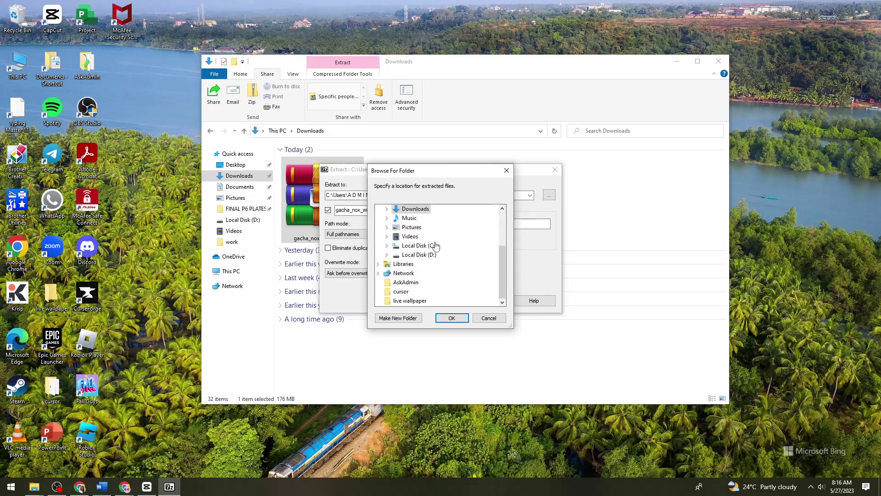
double_click(459, 254)
scroll(473, 254, "down", 3)
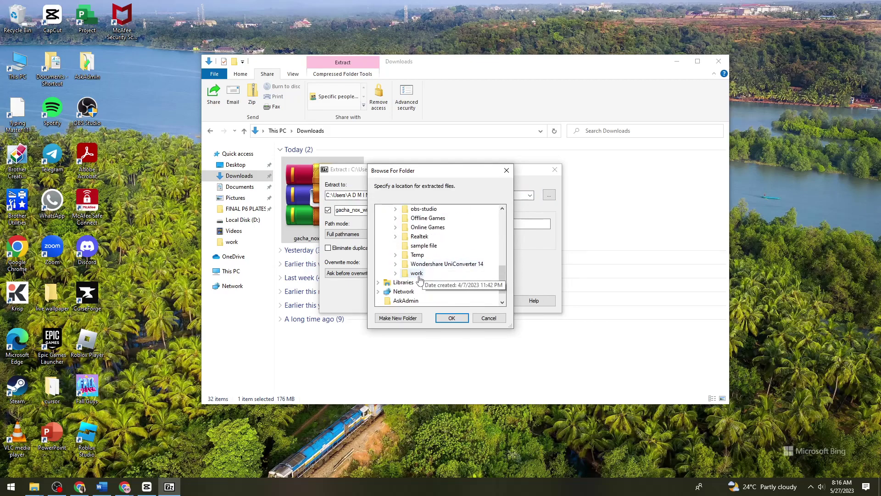
double_click(418, 273)
left_click(449, 315)
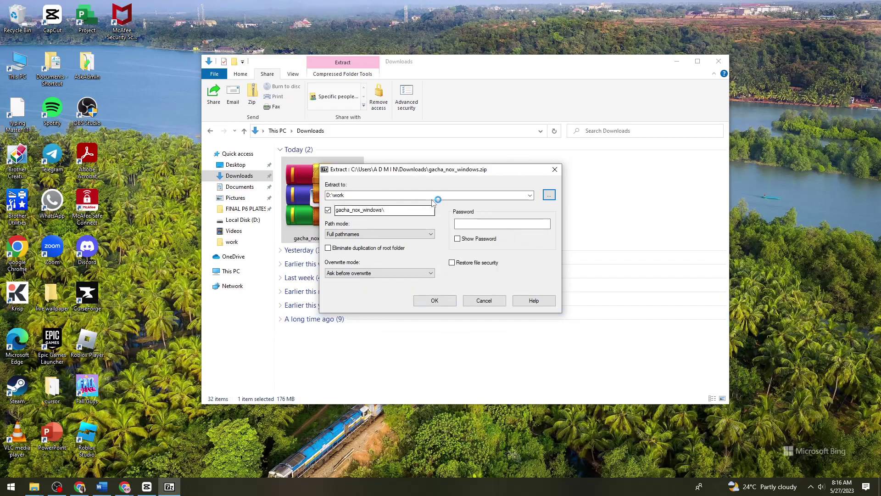
left_click(437, 302)
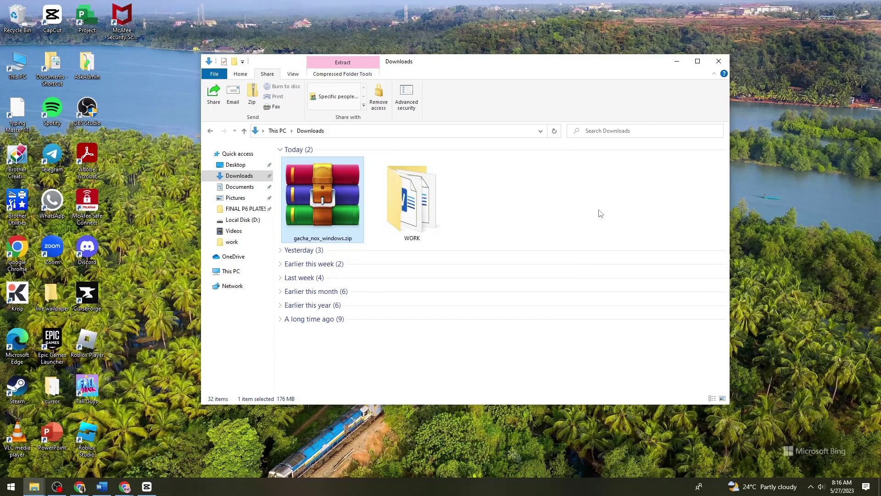
Browse D:\work\gacha_nox_windows\gacha_nox.app and select Gacha Nox.exe
left_click(269, 222)
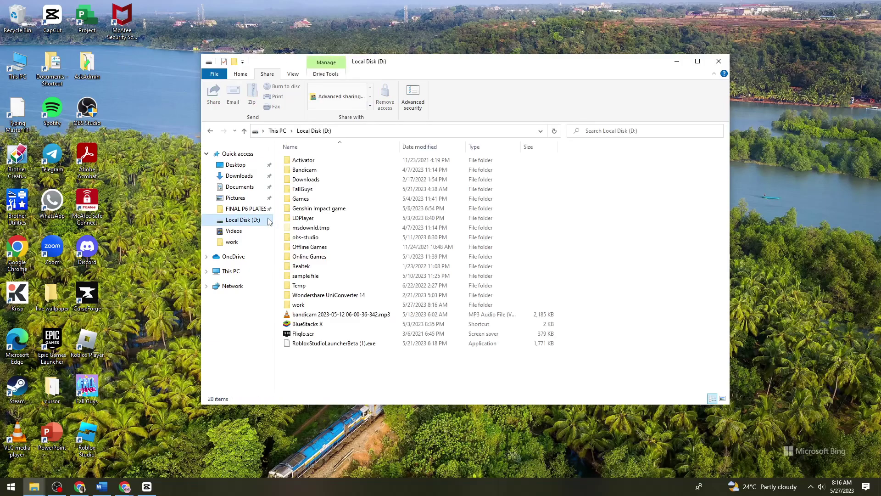
double_click(330, 308)
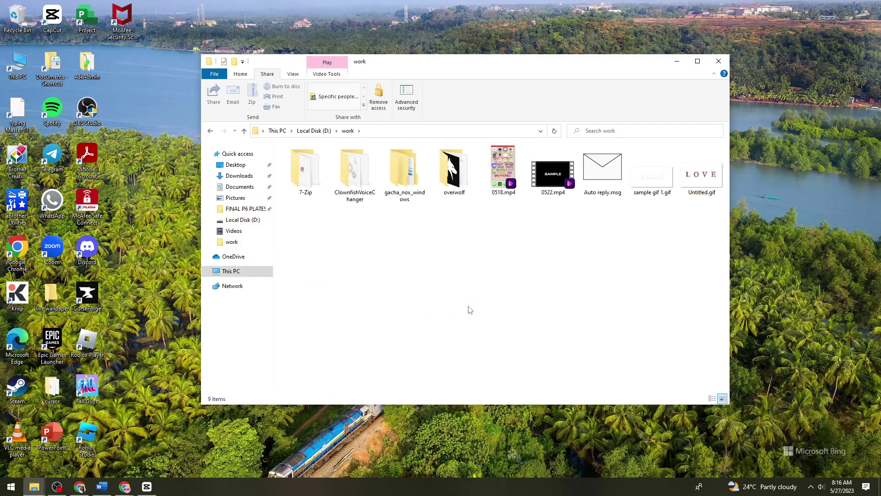
left_click(408, 182)
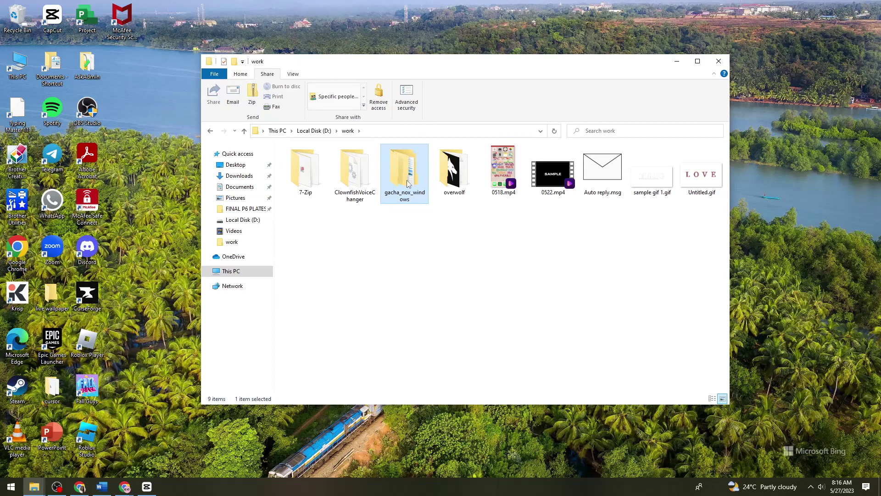
double_click(407, 181)
double_click(350, 161)
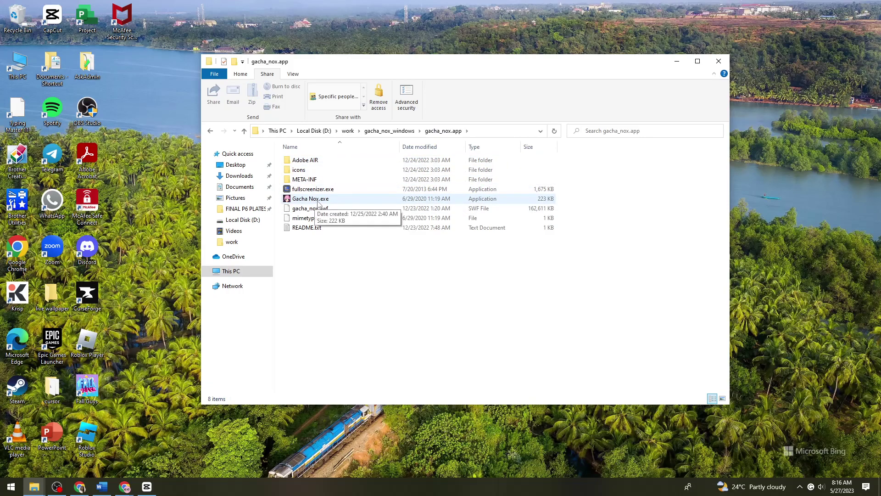
left_click(319, 202)
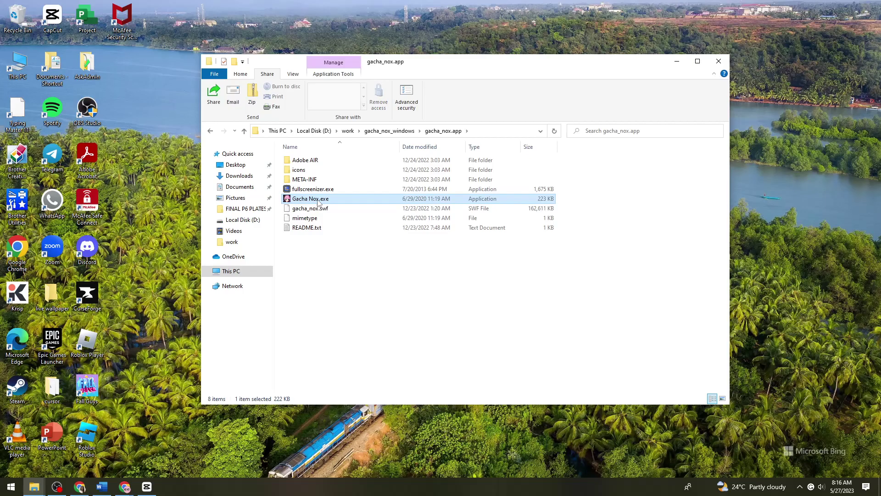
Minimize File Explorer and drag the Gacha Nox loading window toward the upper left
left_click(676, 65)
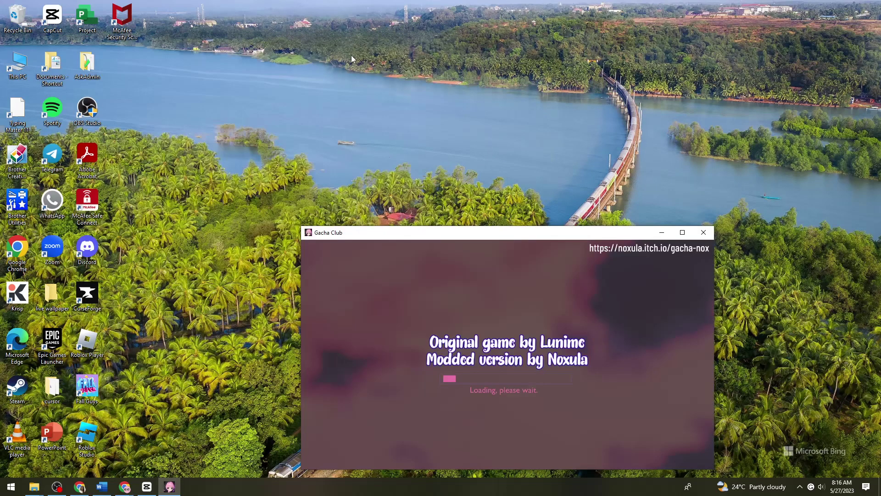
left_click_drag(513, 239, 415, 114)
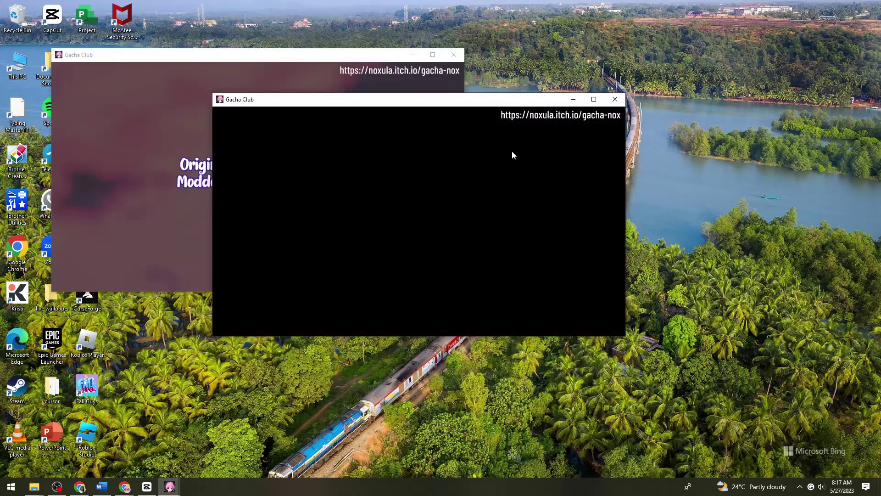